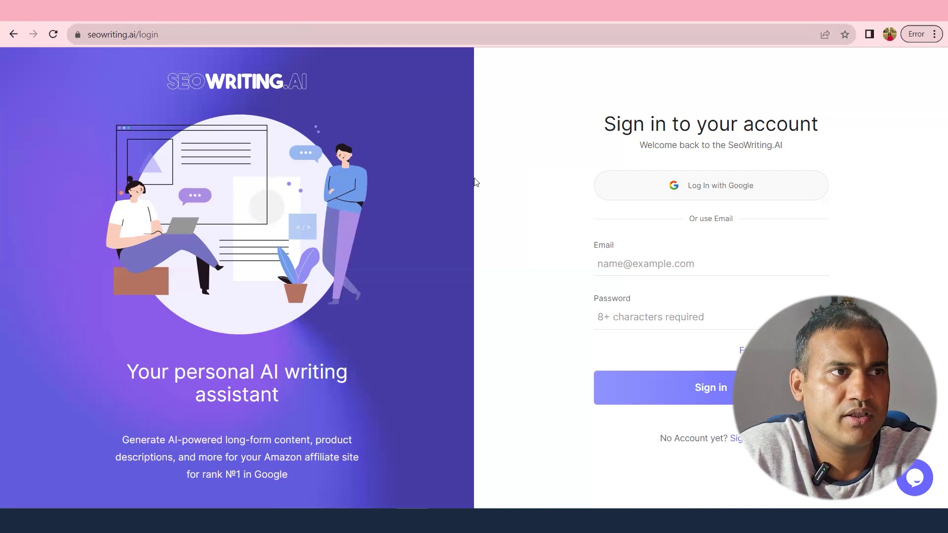
- Log in to SEOWriting.ai with the Google account
{"action": "left_click", "coordinate": [695, 179]}
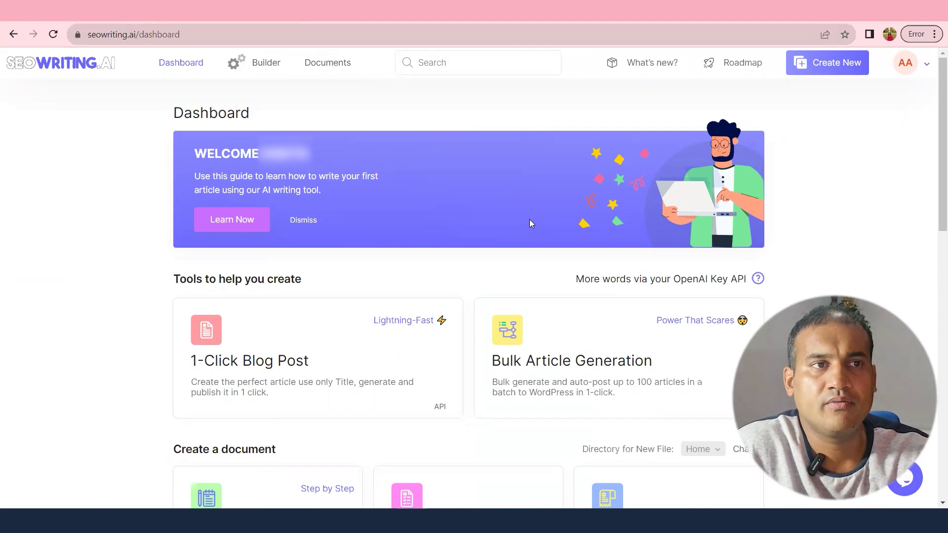
- Scroll through the dashboard's Tools, Create a document and Last documents sections, then back up
{"action": "scroll", "coordinate": [254, 326], "scroll_direction": "down", "scroll_amount": 3}
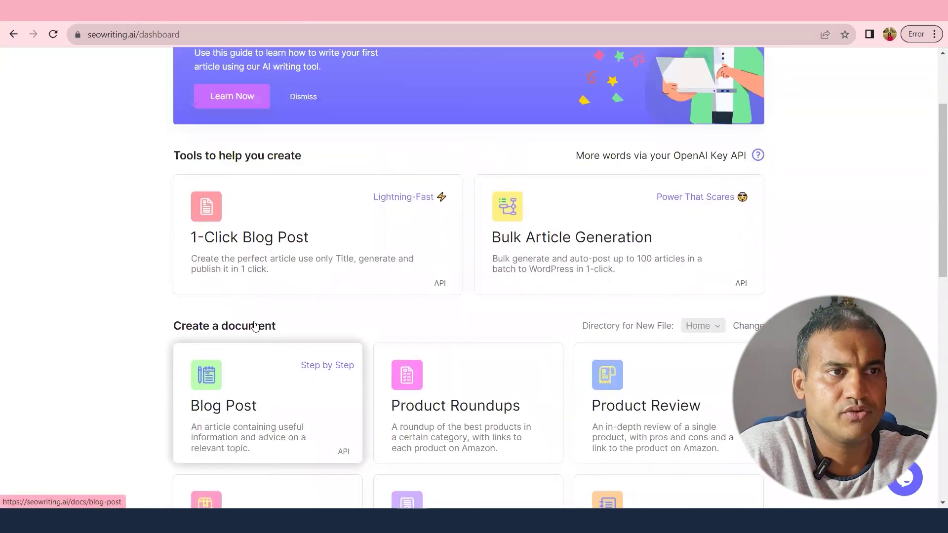
{"action": "scroll", "coordinate": [329, 325], "scroll_direction": "down", "scroll_amount": 3}
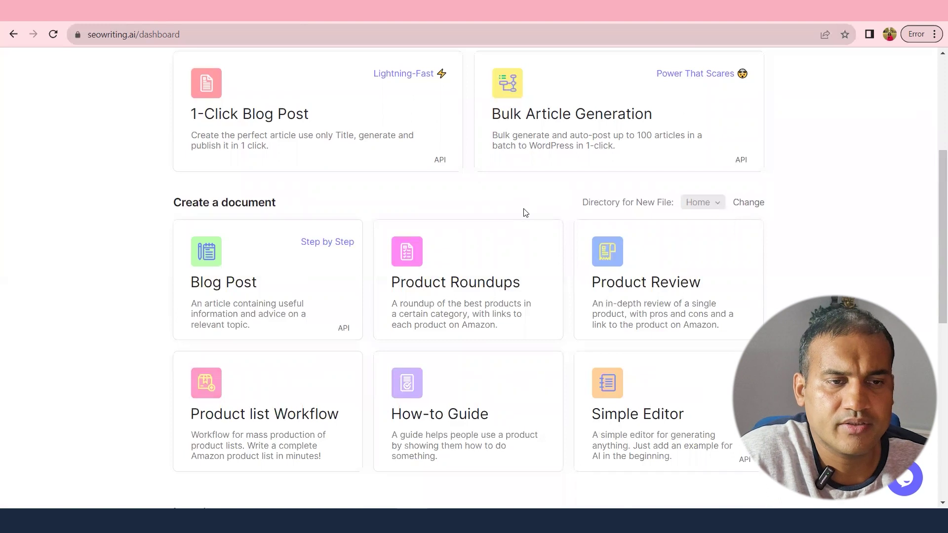
{"action": "scroll", "coordinate": [523, 218], "scroll_direction": "down", "scroll_amount": 3}
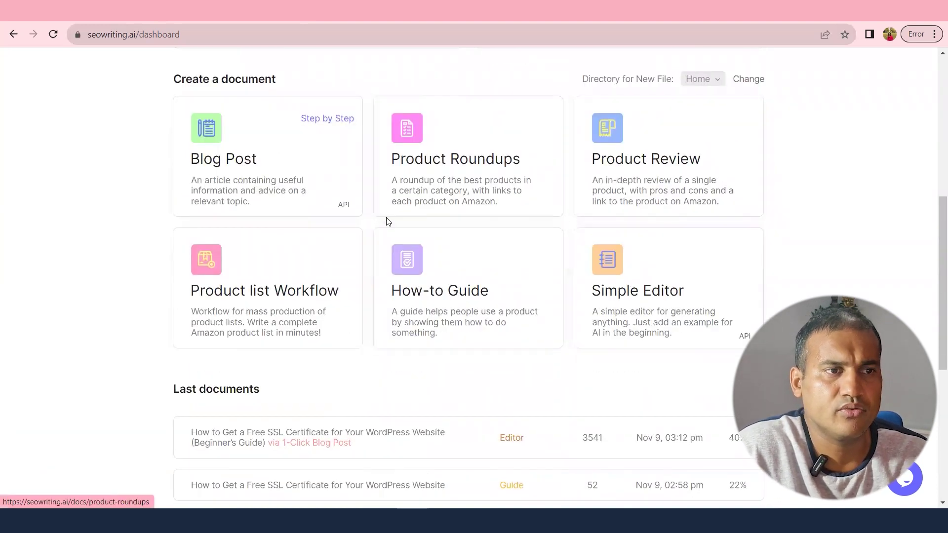
{"action": "scroll", "coordinate": [300, 322], "scroll_direction": "up", "scroll_amount": 4}
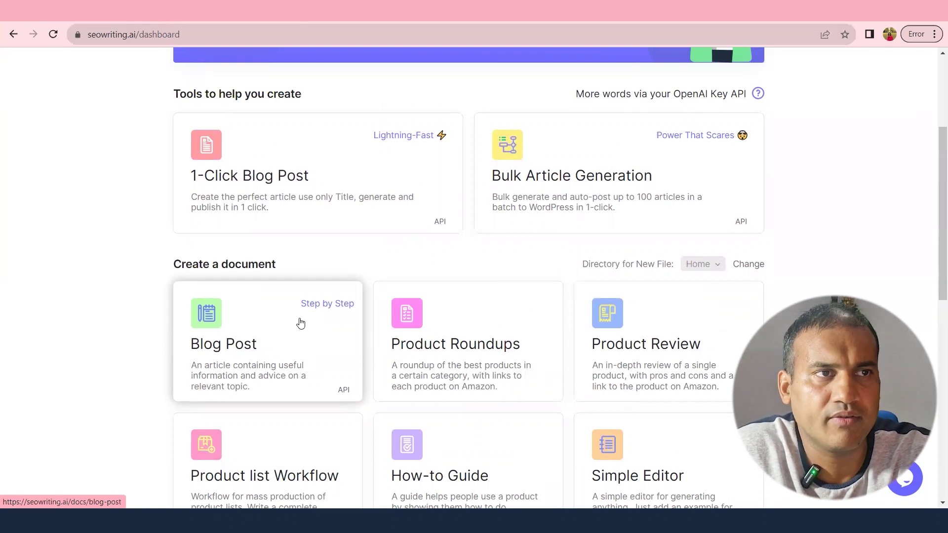
- Check the WordPress Posts list and the blog's home page, then return to SEOWriting.ai
{"action": "left_click", "coordinate": [221, 15]}
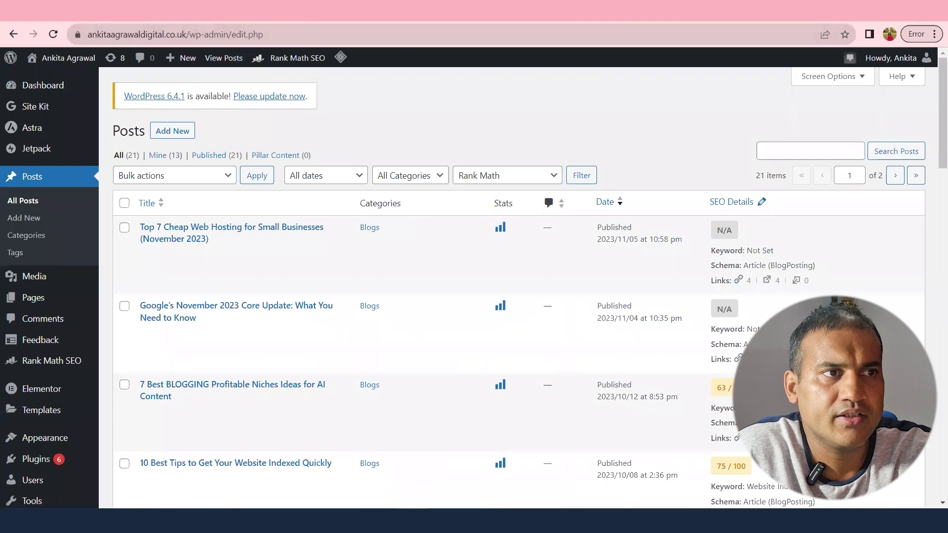
{"action": "left_click", "coordinate": [303, 14]}
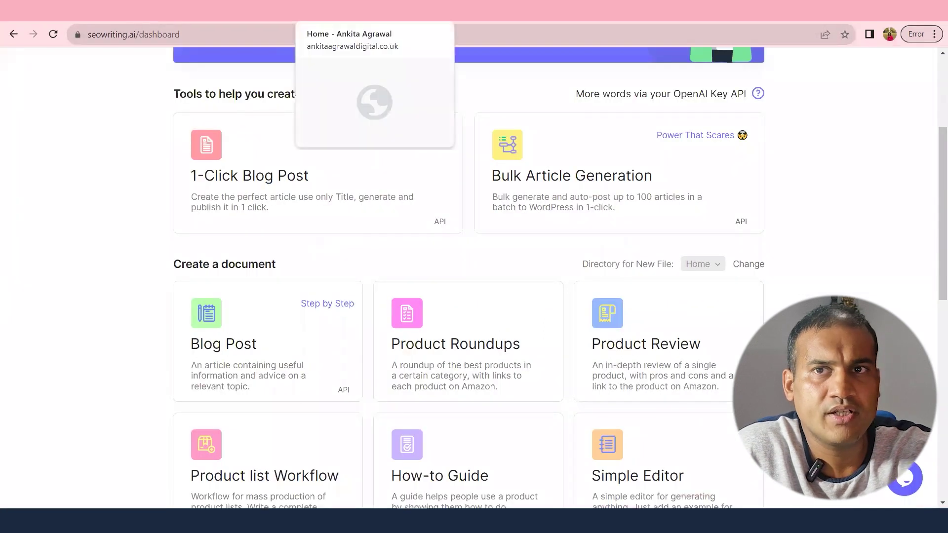
{"action": "left_click", "coordinate": [326, 14]}
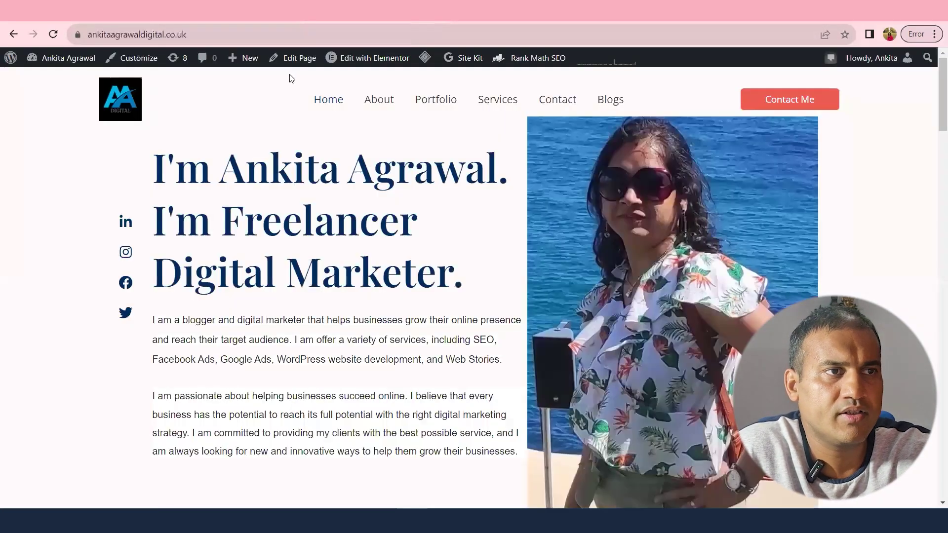
{"action": "left_click", "coordinate": [139, 14]}
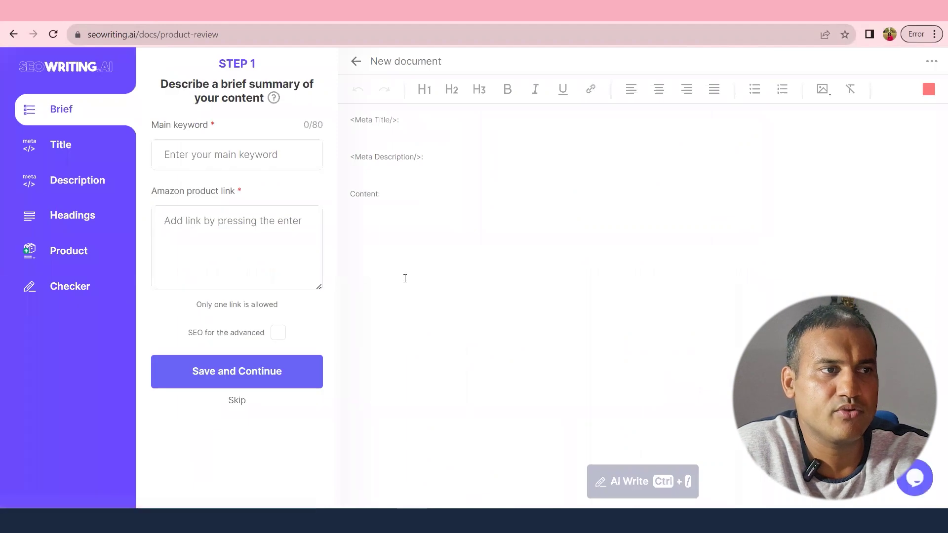
- Open the 1-Click Blog Post form and start entering the main keyword 'seowriting AI review'
{"action": "left_click", "coordinate": [15, 33]}
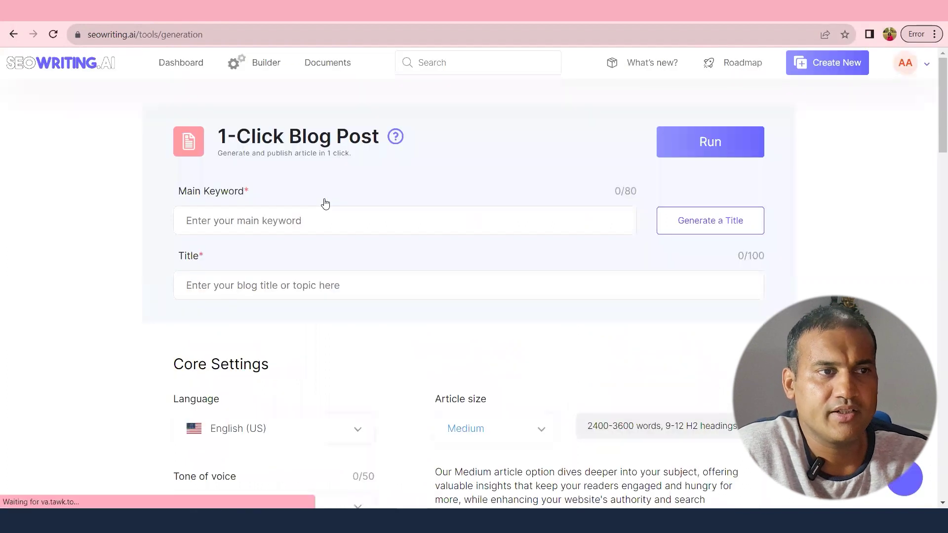
{"action": "left_click", "coordinate": [317, 220]}
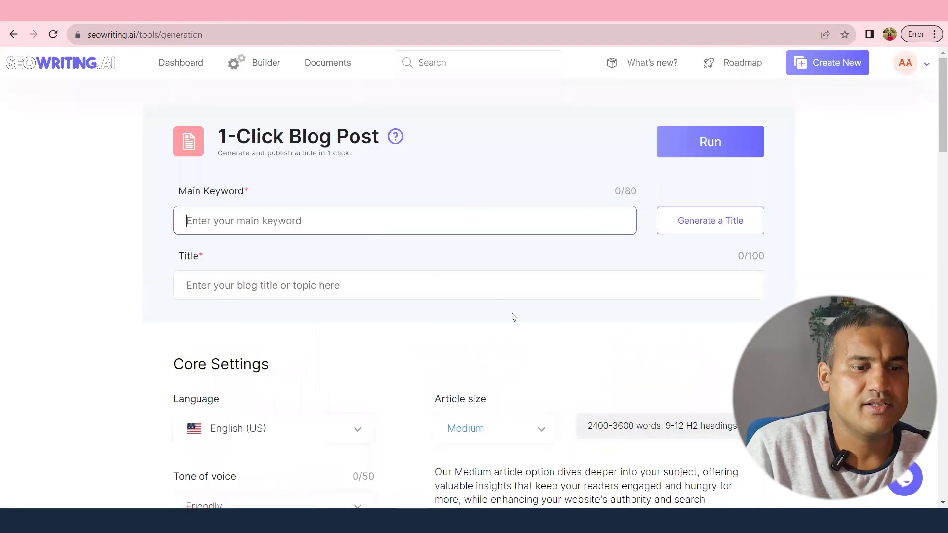
{"action": "type", "text": "seowrittin"}
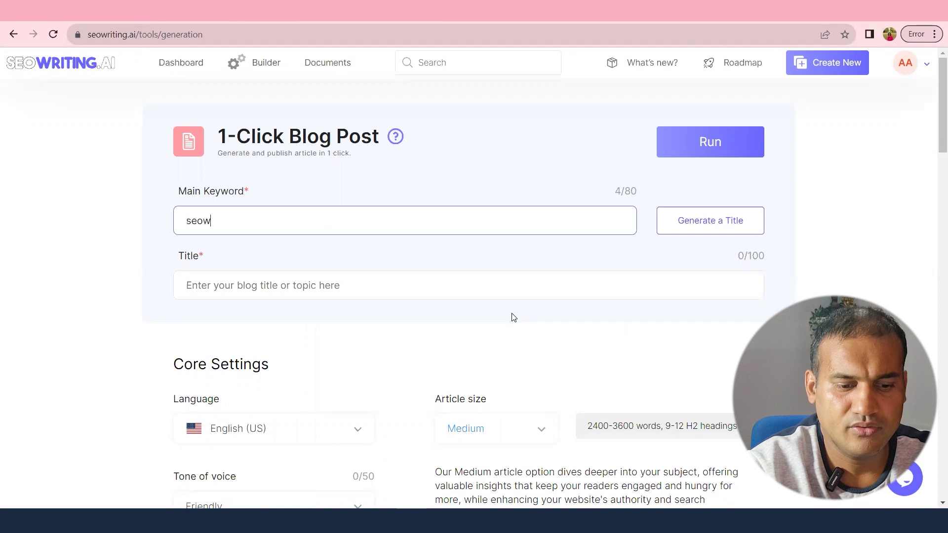
{"action": "key", "text": "BackSpace"}
{"action": "key", "text": "BackSpace"}
{"action": "key", "text": "BackSpace"}
{"action": "type", "text": "ing "}
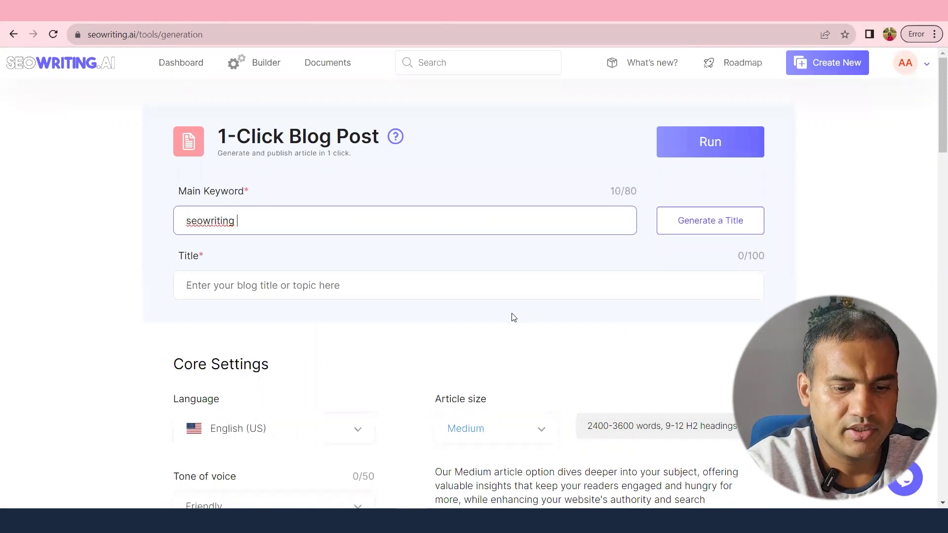
{"action": "type", "text": "AI revide"}
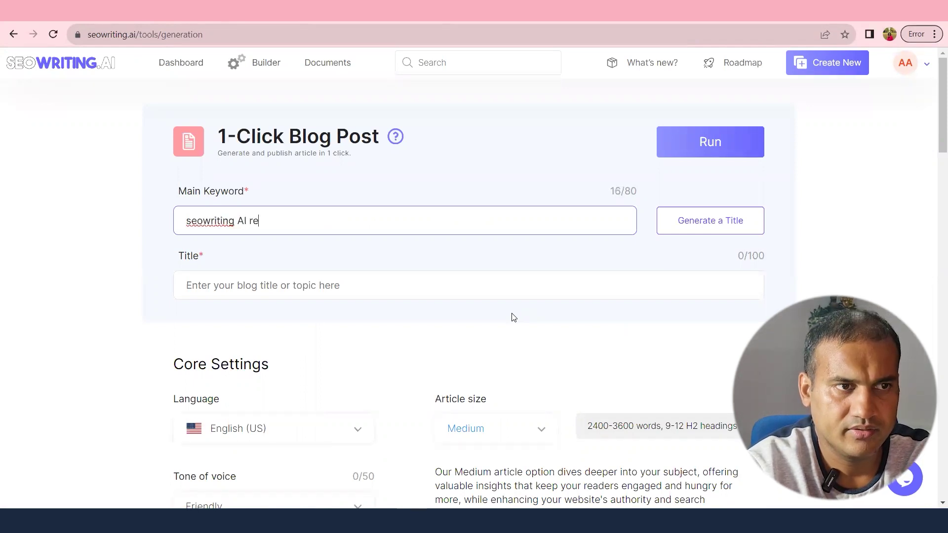
{"action": "key", "text": "BackSpace"}
{"action": "key", "text": "BackSpace"}
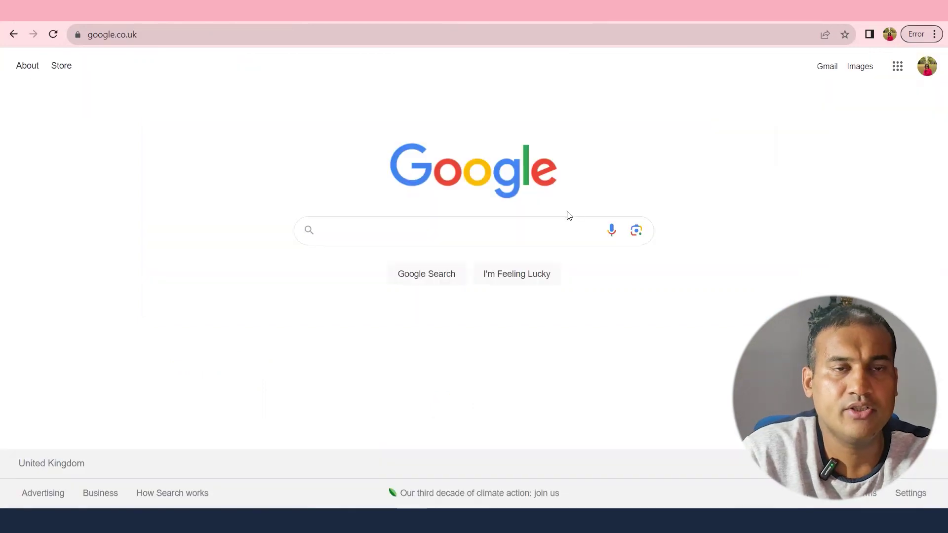
- Search Google for 'seo writing ai review'
{"action": "left_click", "coordinate": [500, 230]}
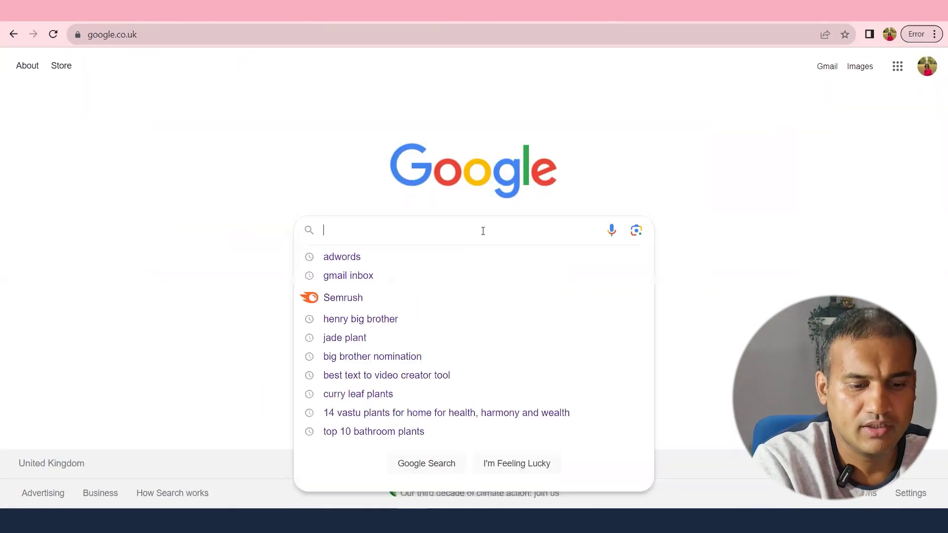
{"action": "type", "text": "seowri"}
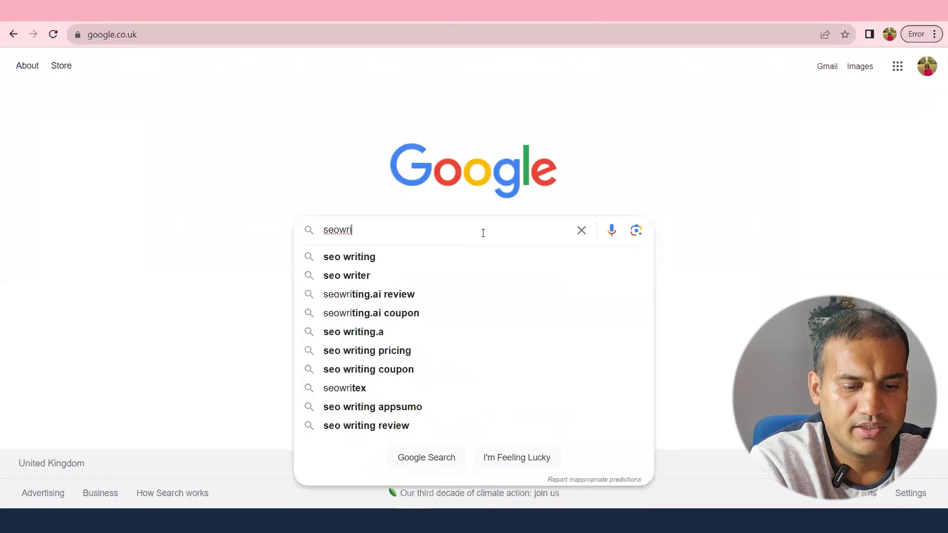
{"action": "type", "text": "ting ai"}
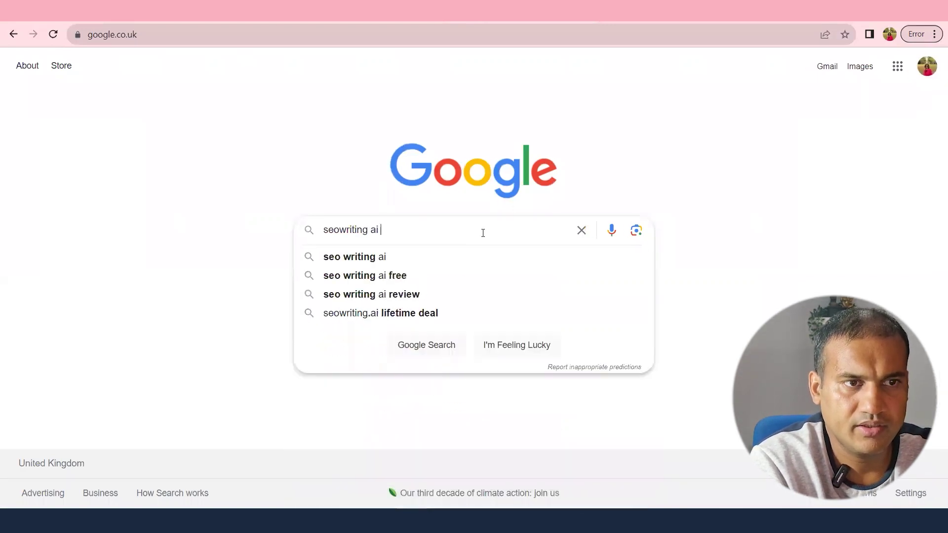
{"action": "key", "text": "Down"}
{"action": "key", "text": "Down"}
{"action": "key", "text": "Down"}
{"action": "key", "text": "Return"}
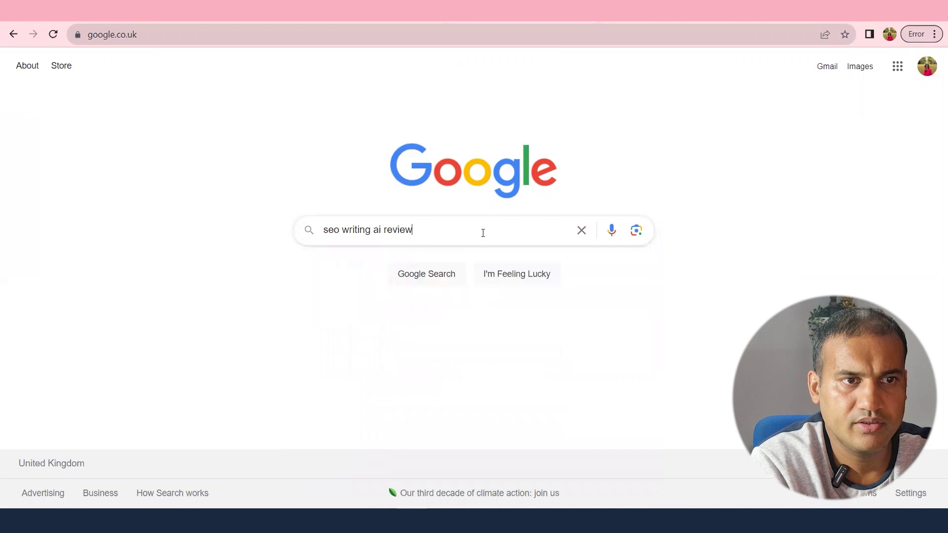
- Copy the Trickmenot headline 'SeoWriting AI Review: Automate Images & SEO' for the post title
{"action": "scroll", "coordinate": [346, 299], "scroll_direction": "down", "scroll_amount": 5}
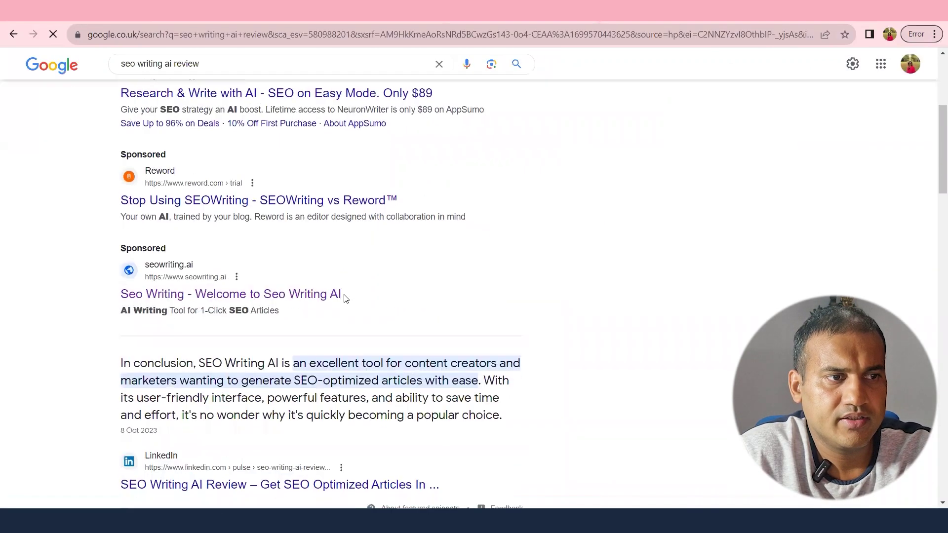
{"action": "scroll", "coordinate": [346, 299], "scroll_direction": "down", "scroll_amount": 4}
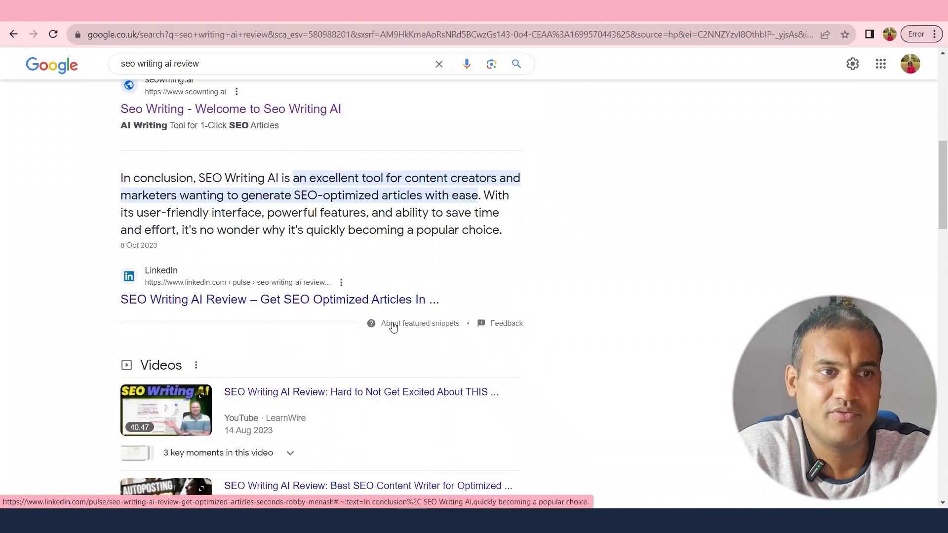
{"action": "scroll", "coordinate": [448, 280], "scroll_direction": "down", "scroll_amount": 5}
{"action": "scroll", "coordinate": [448, 280], "scroll_direction": "down", "scroll_amount": 8}
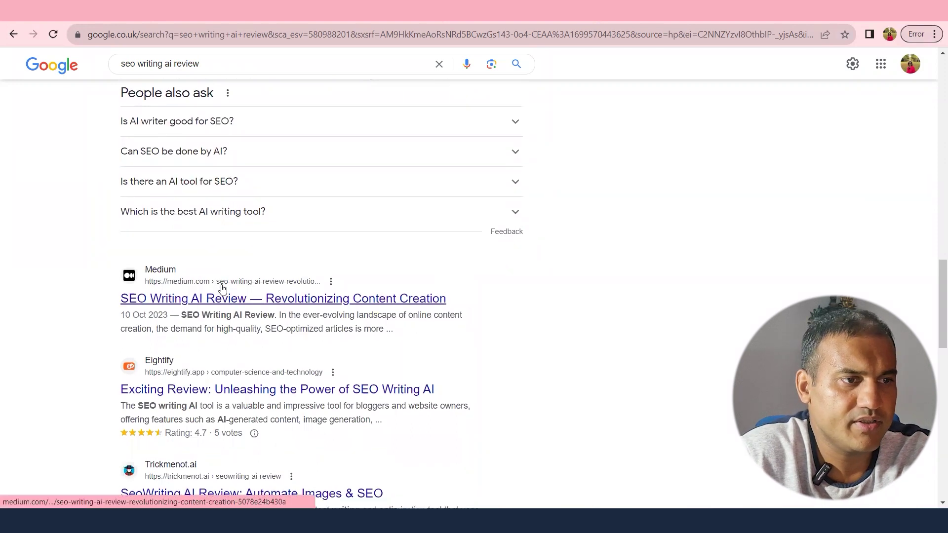
{"action": "scroll", "coordinate": [222, 290], "scroll_direction": "down", "scroll_amount": 3}
{"action": "scroll", "coordinate": [223, 290], "scroll_direction": "down", "scroll_amount": 1}
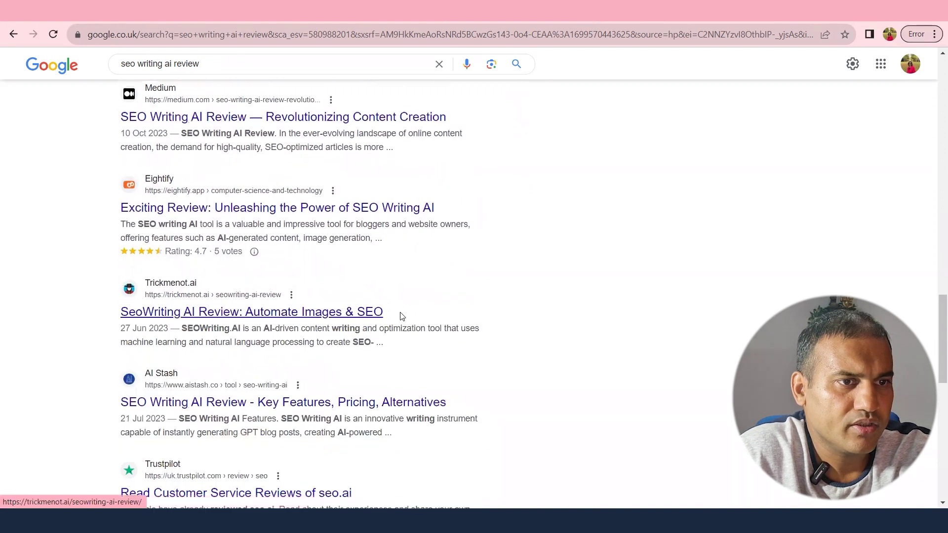
{"action": "left_click_drag", "start_coordinate": [95, 318], "coordinate": [407, 310]}
{"action": "key", "text": "ctrl+c"}
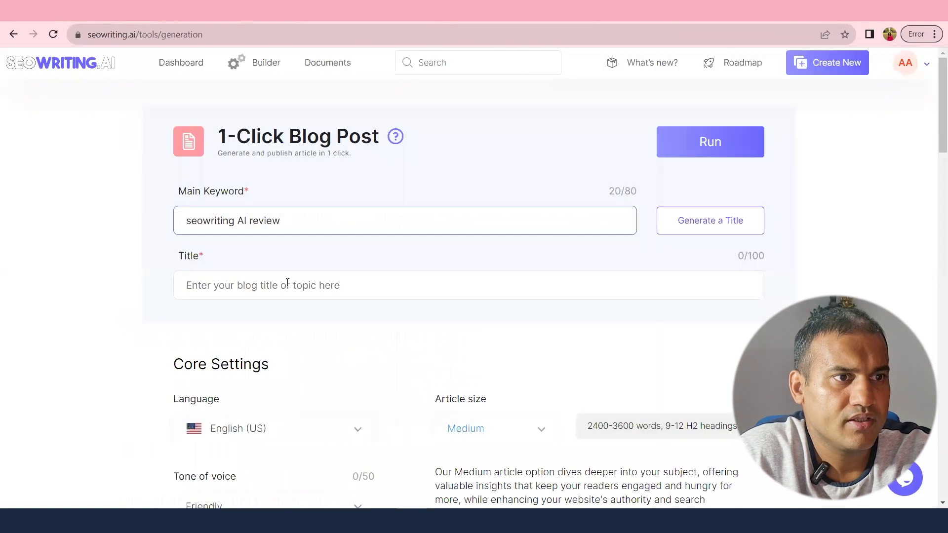
{"action": "left_click", "coordinate": [279, 289]}
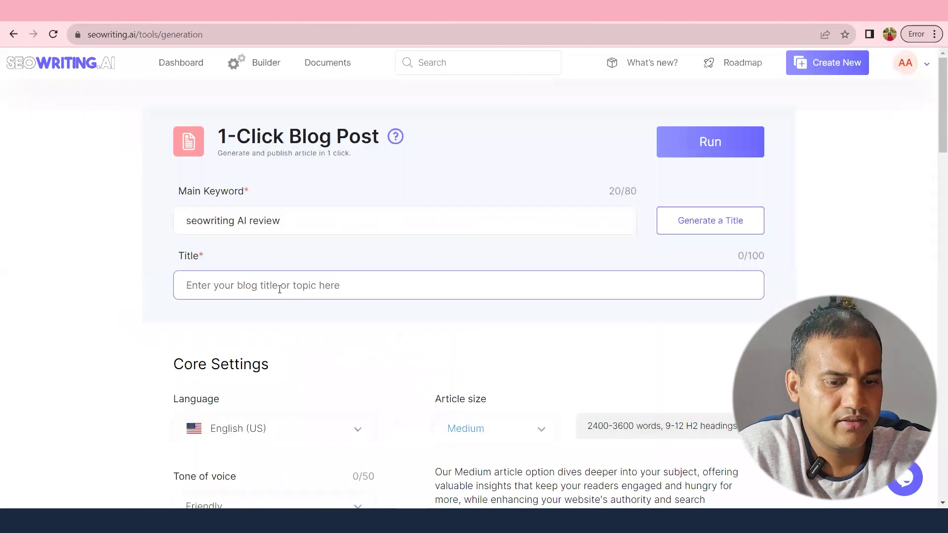
- Paste 'SeoWriting AI Review: Automate Images & SEO' as the post title
{"action": "key", "text": "ctrl+v"}
{"action": "scroll", "coordinate": [101, 319], "scroll_direction": "down", "scroll_amount": 2}
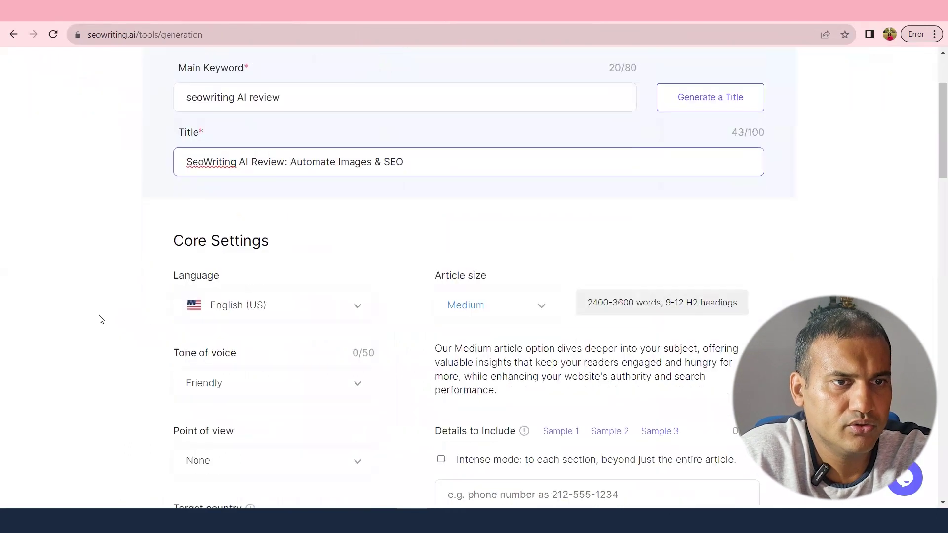
{"action": "scroll", "coordinate": [102, 319], "scroll_direction": "up", "scroll_amount": 1}
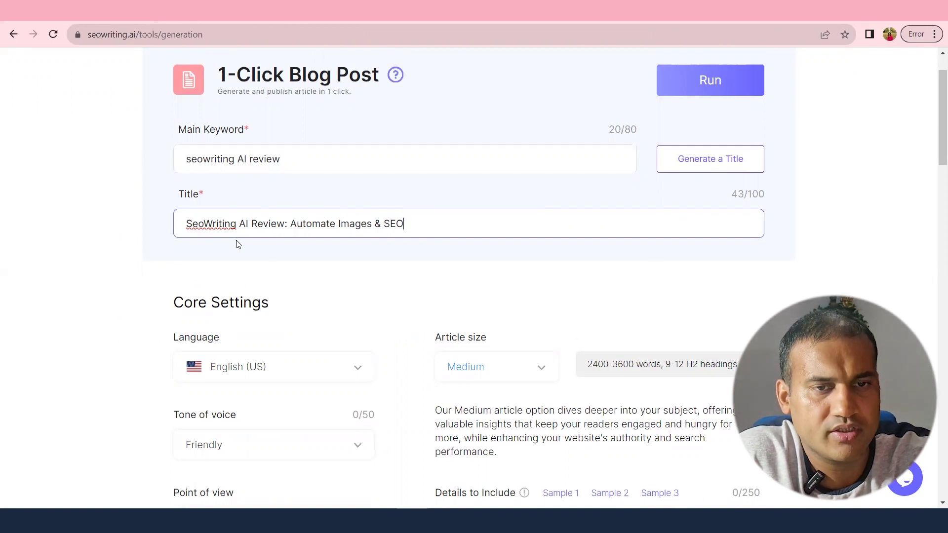
{"action": "scroll", "coordinate": [238, 244], "scroll_direction": "down", "scroll_amount": 2}
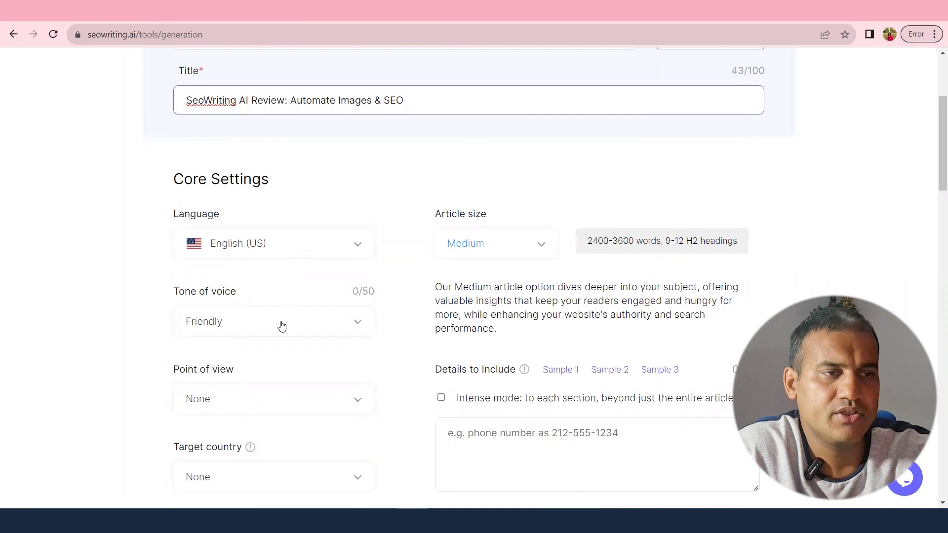
{"action": "scroll", "coordinate": [282, 327], "scroll_direction": "down", "scroll_amount": 1}
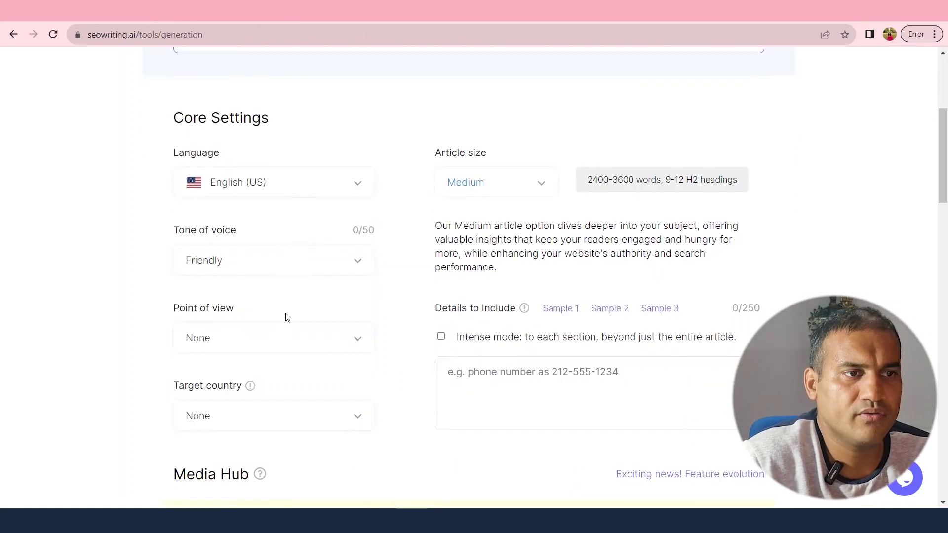
- Set Friendly tone, first-person singular point of view and United States as target country
{"action": "left_click", "coordinate": [326, 265]}
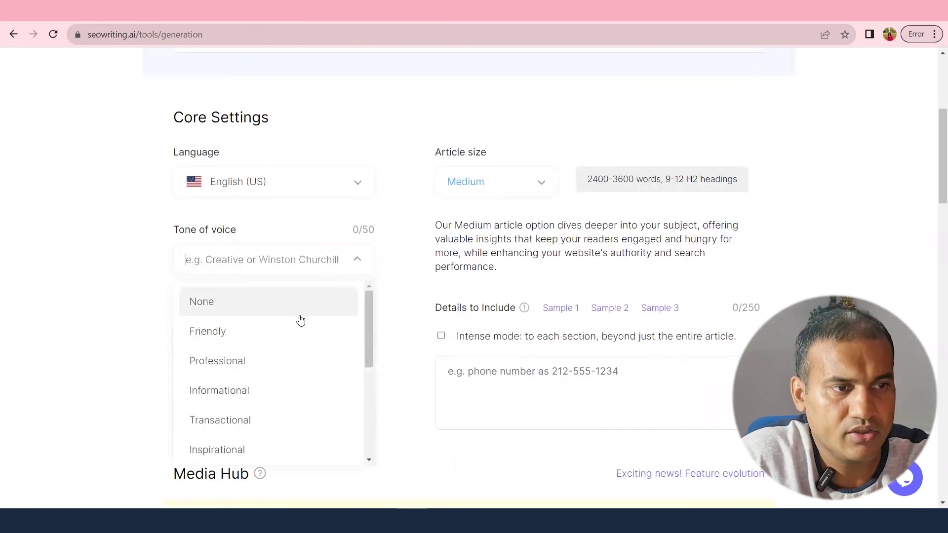
{"action": "scroll", "coordinate": [295, 330], "scroll_direction": "down", "scroll_amount": 1}
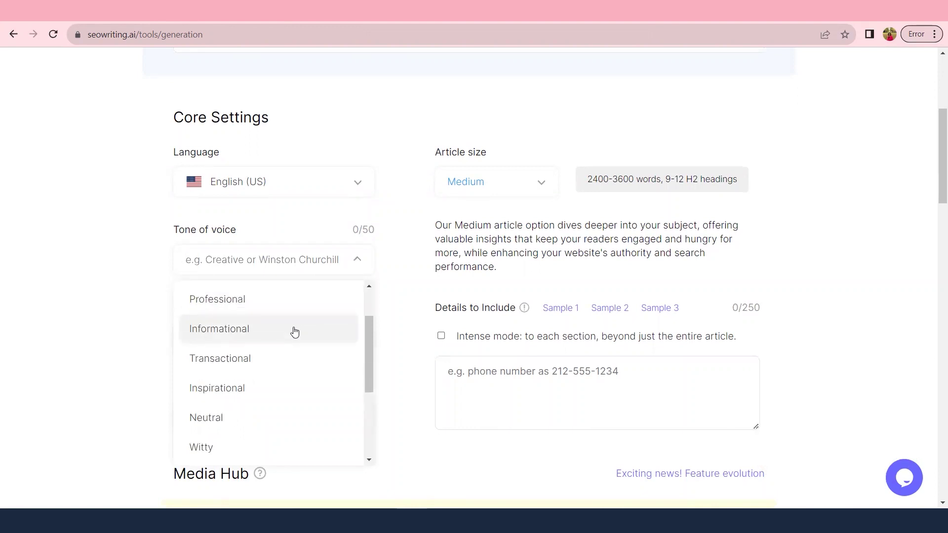
{"action": "scroll", "coordinate": [295, 331], "scroll_direction": "up", "scroll_amount": 1}
{"action": "left_click", "coordinate": [244, 342]}
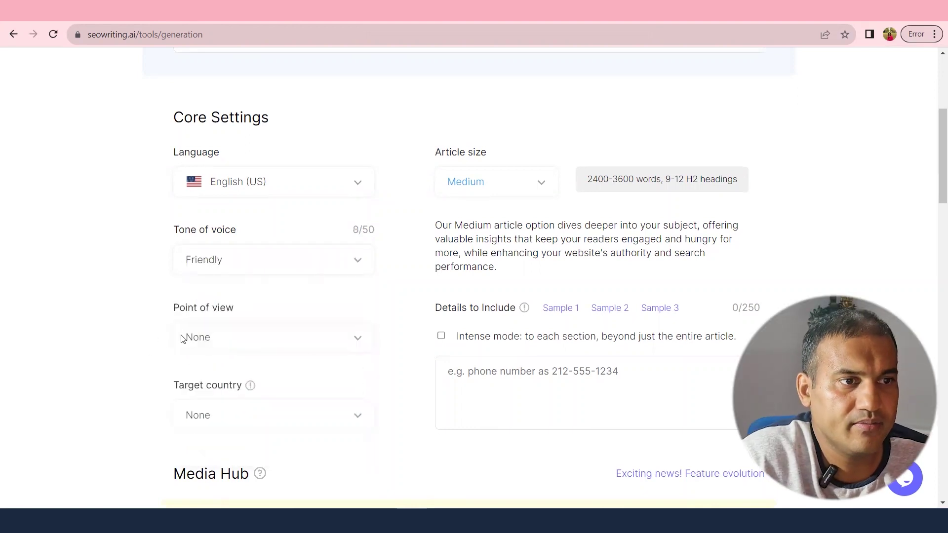
{"action": "left_click", "coordinate": [306, 347]}
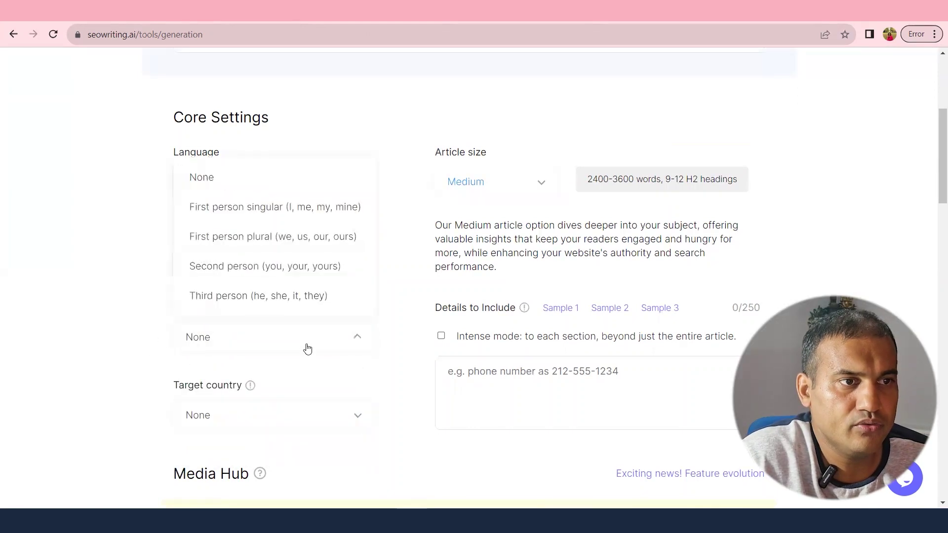
{"action": "left_click", "coordinate": [287, 207]}
{"action": "scroll", "coordinate": [206, 316], "scroll_direction": "down", "scroll_amount": 1}
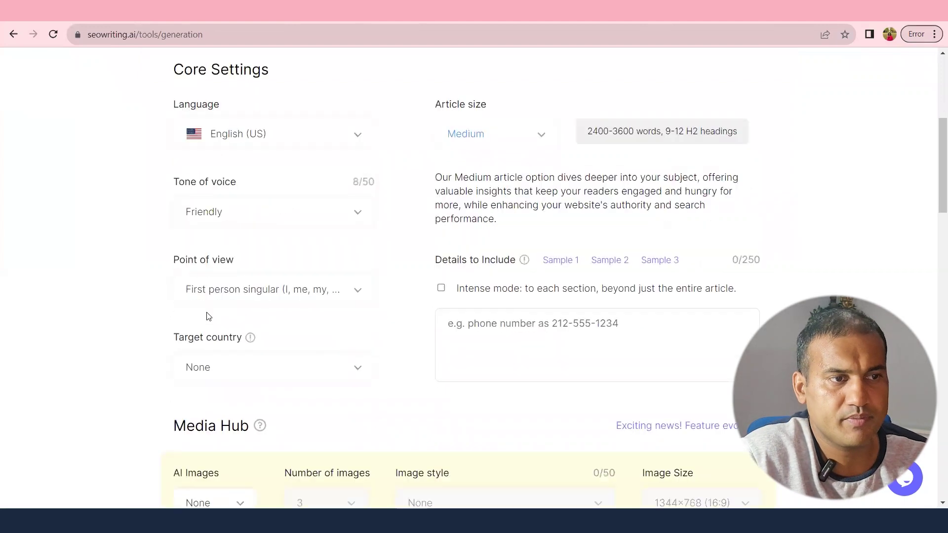
{"action": "left_click", "coordinate": [297, 354]}
{"action": "left_click", "coordinate": [292, 206]}
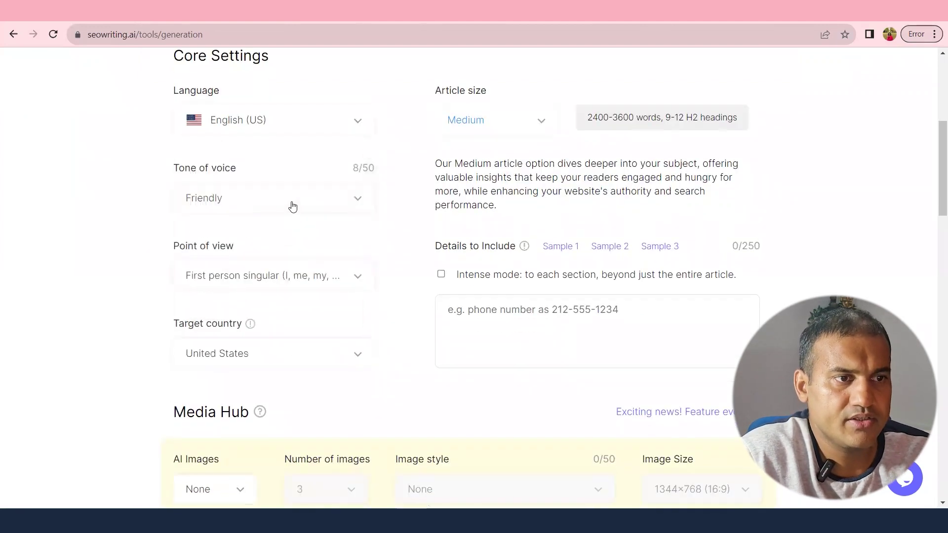
{"action": "scroll", "coordinate": [494, 219], "scroll_direction": "up", "scroll_amount": 1}
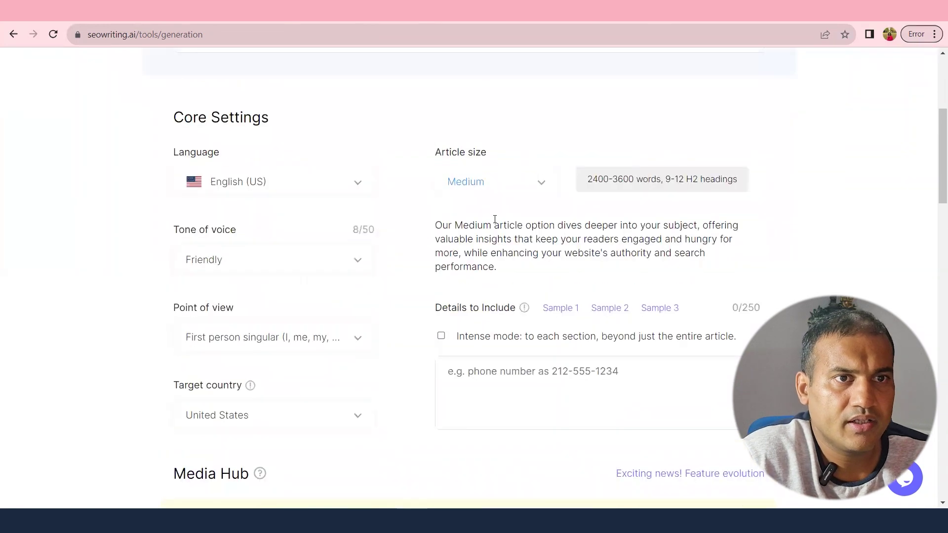
- Keep the article size at Medium
{"action": "left_click", "coordinate": [506, 199]}
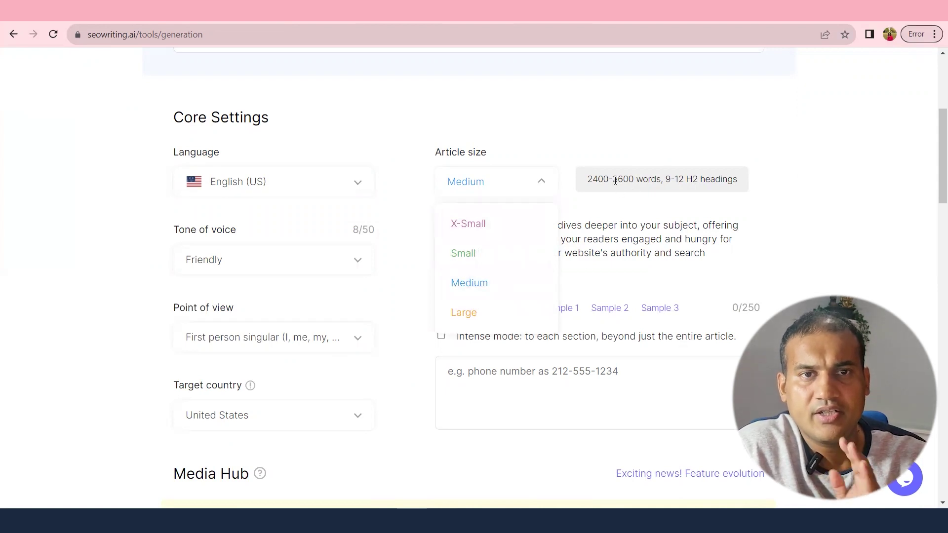
{"action": "left_click", "coordinate": [638, 227]}
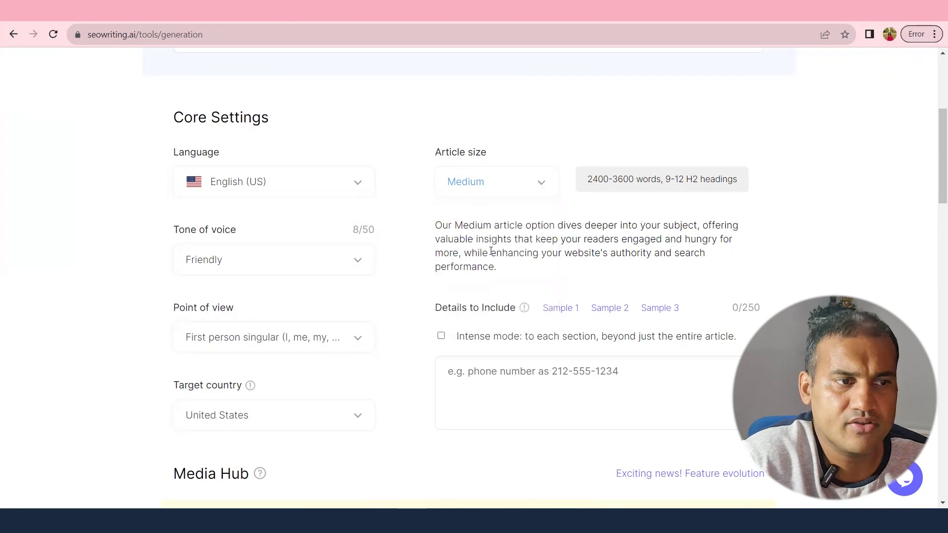
{"action": "scroll", "coordinate": [480, 255], "scroll_direction": "down", "scroll_amount": 3}
{"action": "scroll", "coordinate": [479, 259], "scroll_direction": "down", "scroll_amount": 2}
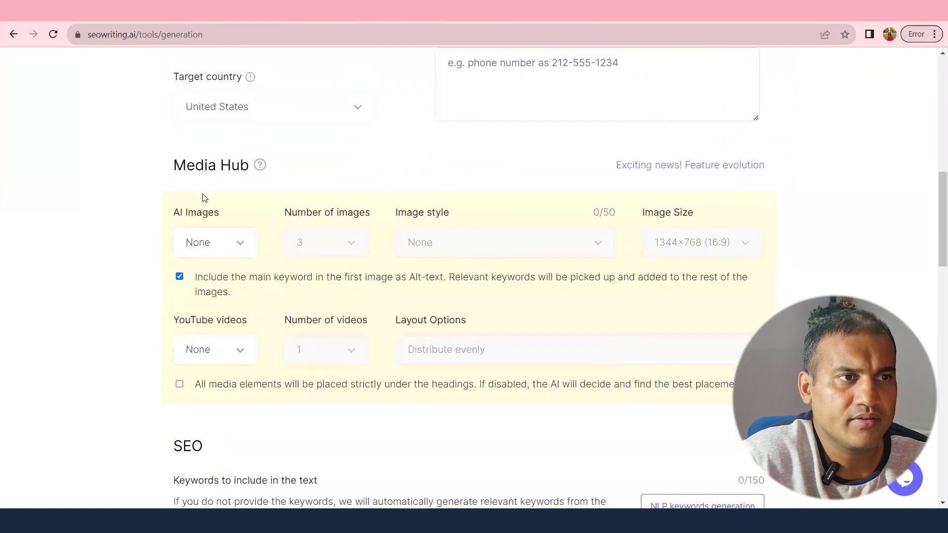
- Turn on AI images in Photo style and include YouTube videos
{"action": "left_click", "coordinate": [212, 249]}
{"action": "left_click", "coordinate": [211, 318]}
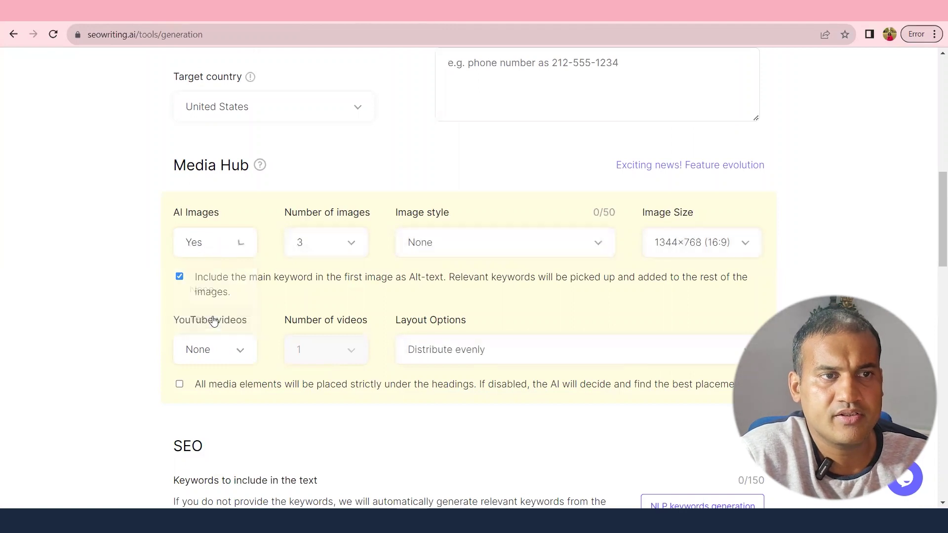
{"action": "left_click", "coordinate": [517, 251]}
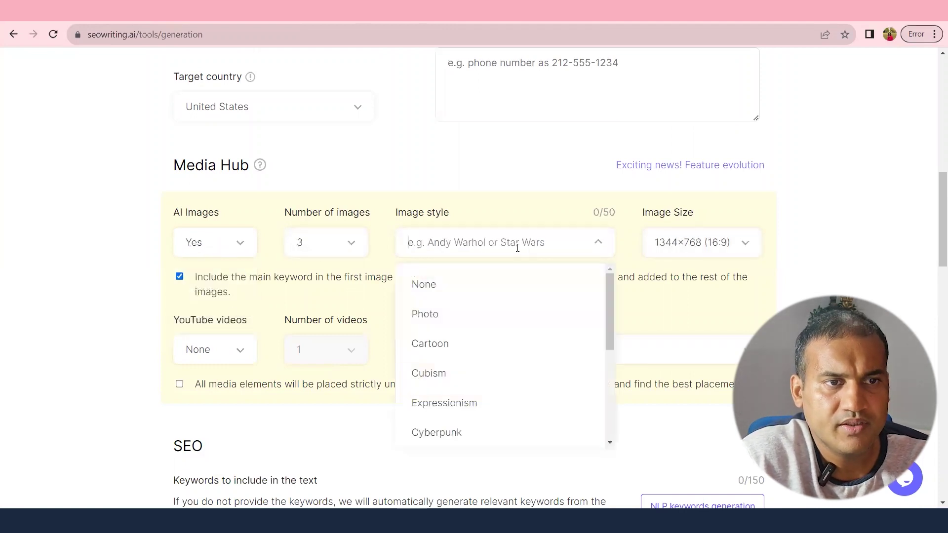
{"action": "left_click", "coordinate": [470, 322]}
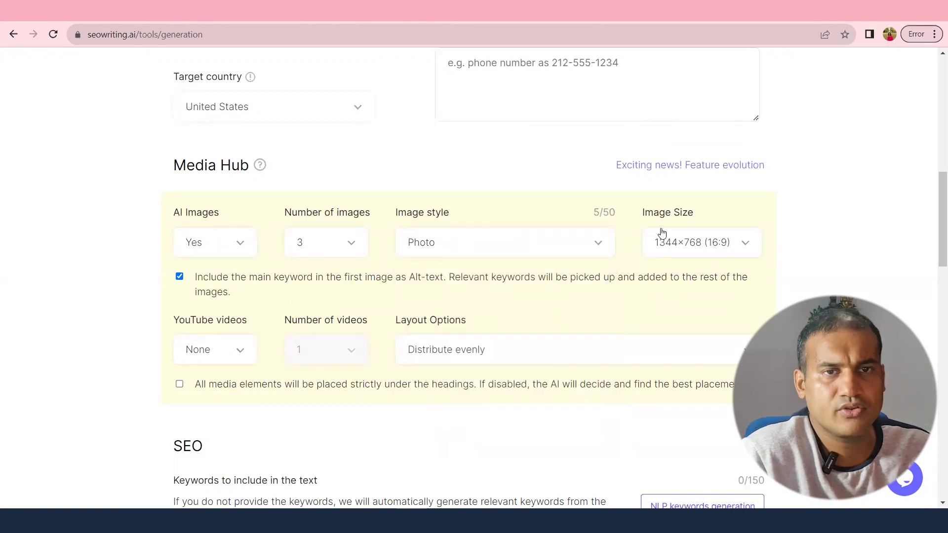
{"action": "left_click", "coordinate": [212, 363]}
{"action": "left_click", "coordinate": [209, 430]}
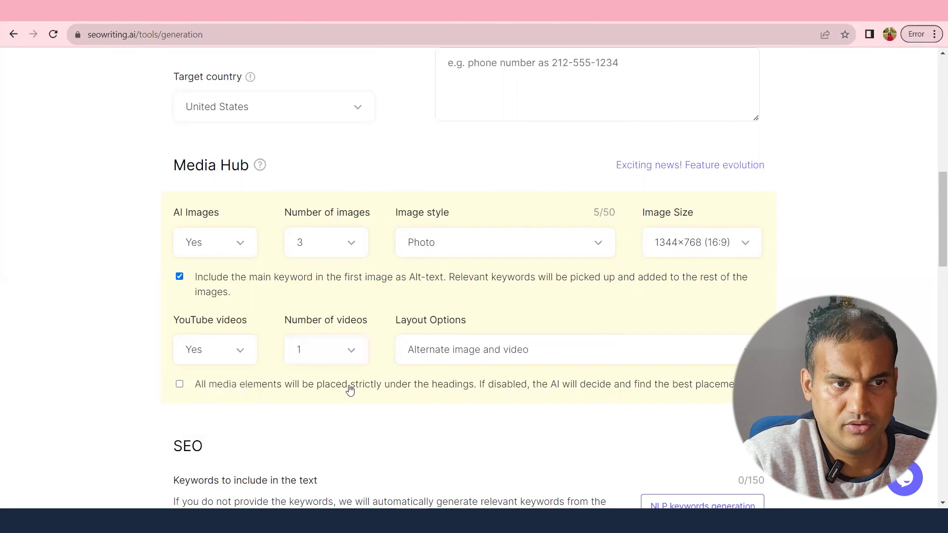